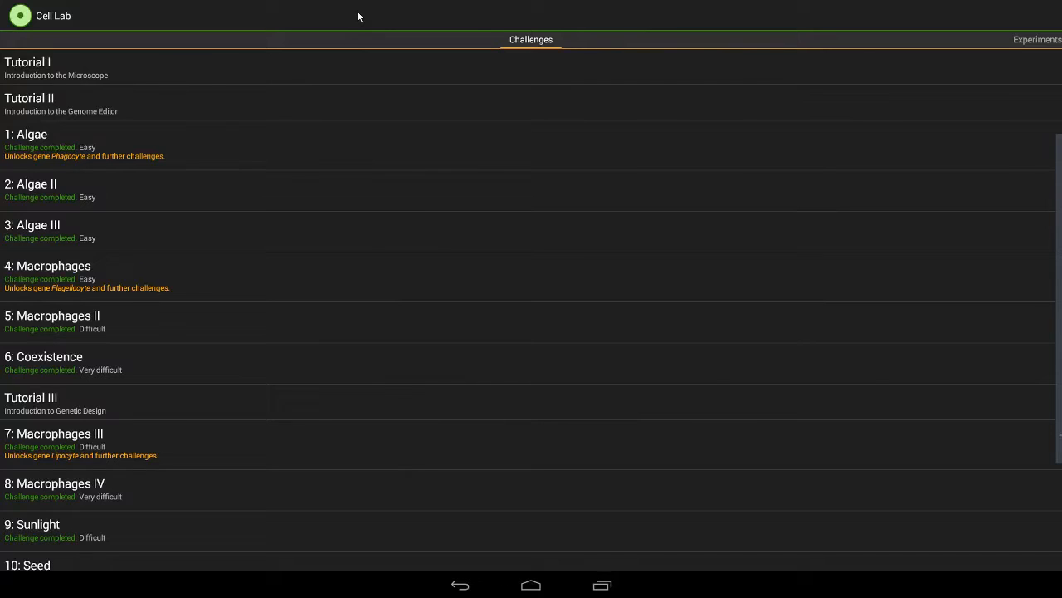
Enter the Algae III challenge and review its default photocyte genome.
{"action": "left_click", "coordinate": [111, 236]}
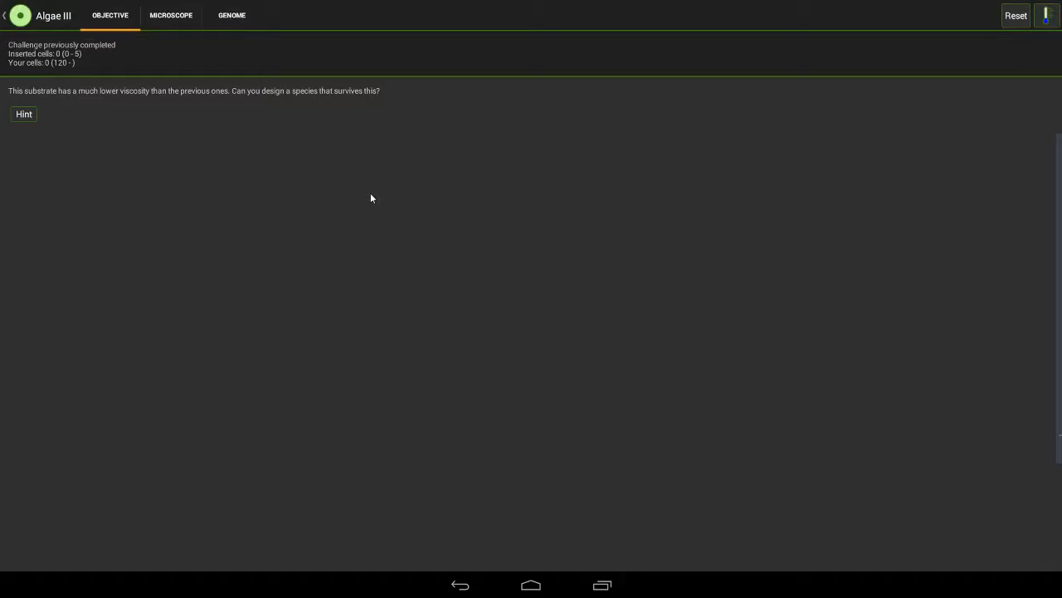
{"action": "left_click", "coordinate": [173, 18]}
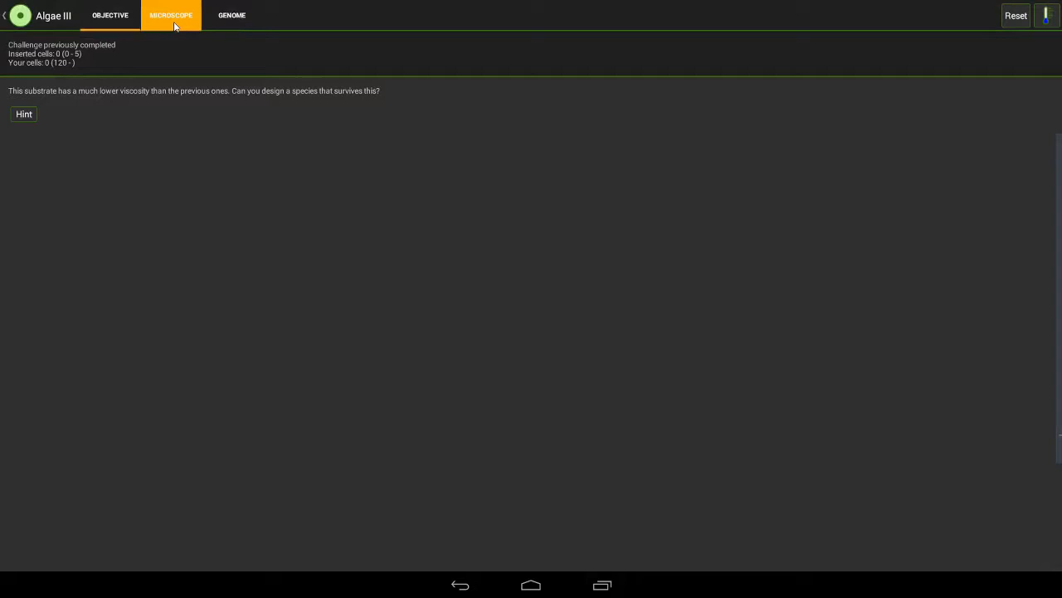
{"action": "left_click", "coordinate": [232, 17]}
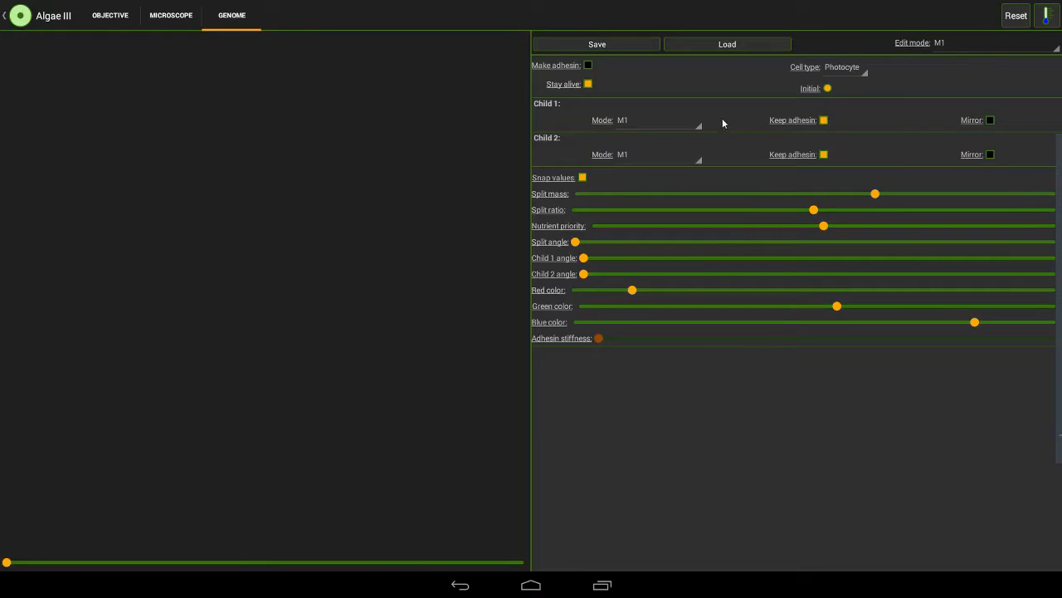
Seed a starting cell at the top of the dish and run it at Observe temperature.
{"action": "left_click", "coordinate": [170, 11]}
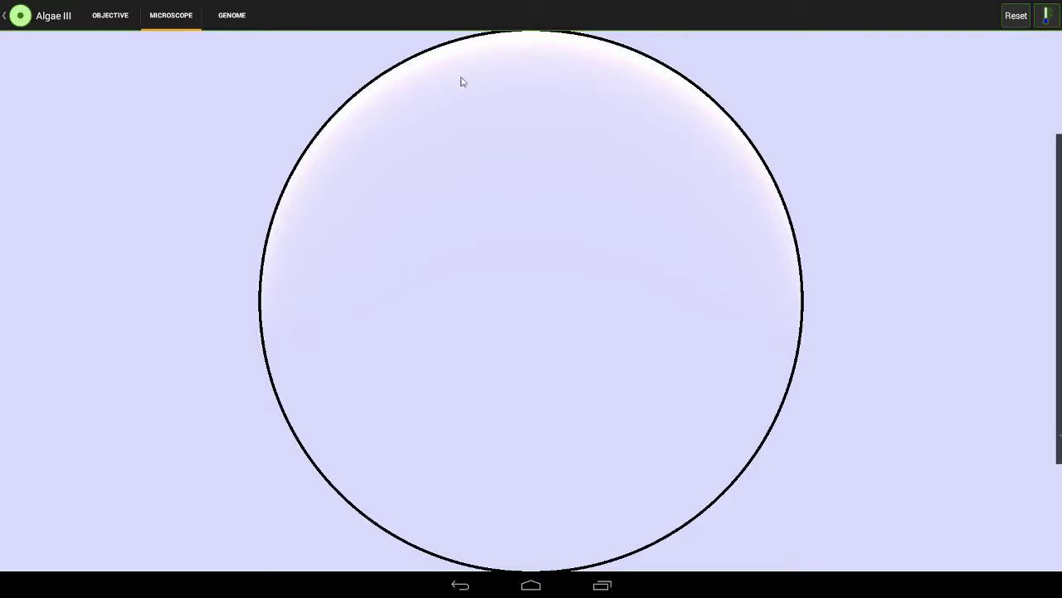
{"action": "left_click", "coordinate": [526, 40]}
{"action": "left_click", "coordinate": [1044, 15]}
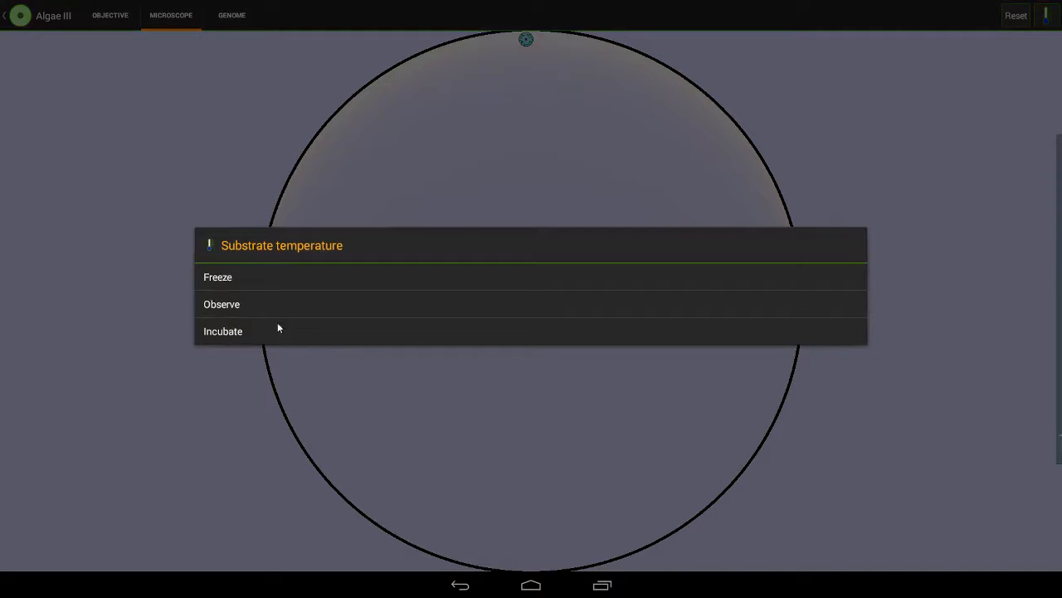
{"action": "left_click", "coordinate": [203, 303]}
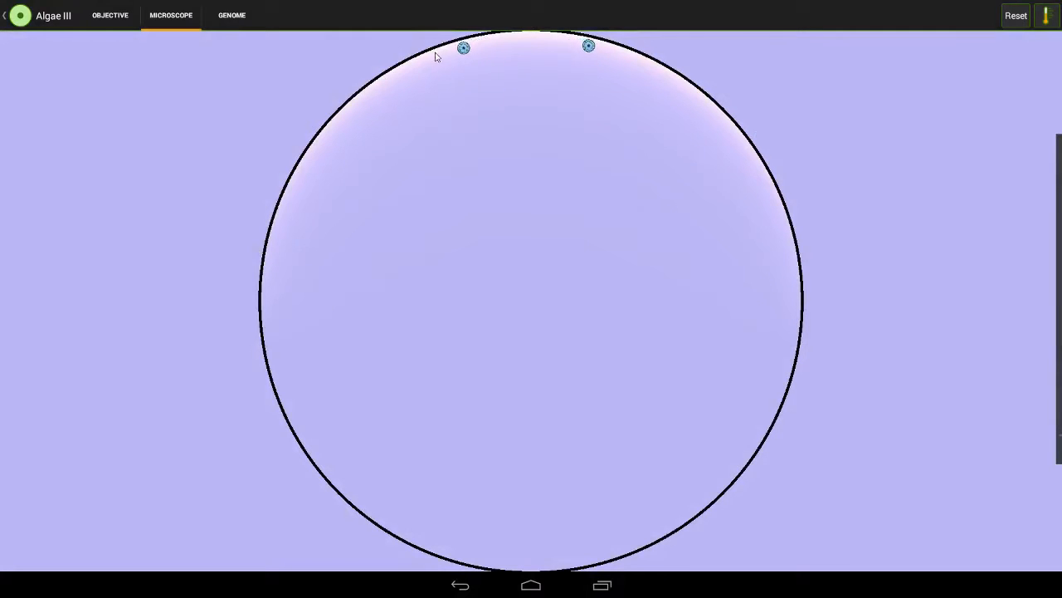
Switch the dish to Incubate so cells multiply, checking the genome's adhesin settings meanwhile.
{"action": "left_click", "coordinate": [1045, 15]}
{"action": "left_click", "coordinate": [222, 330]}
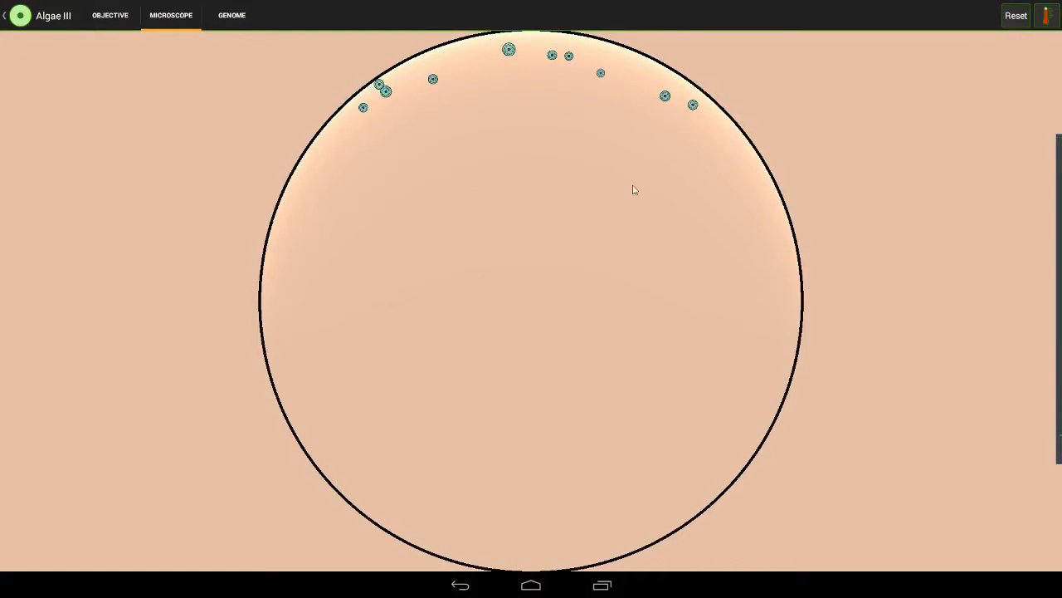
{"action": "left_click", "coordinate": [232, 16]}
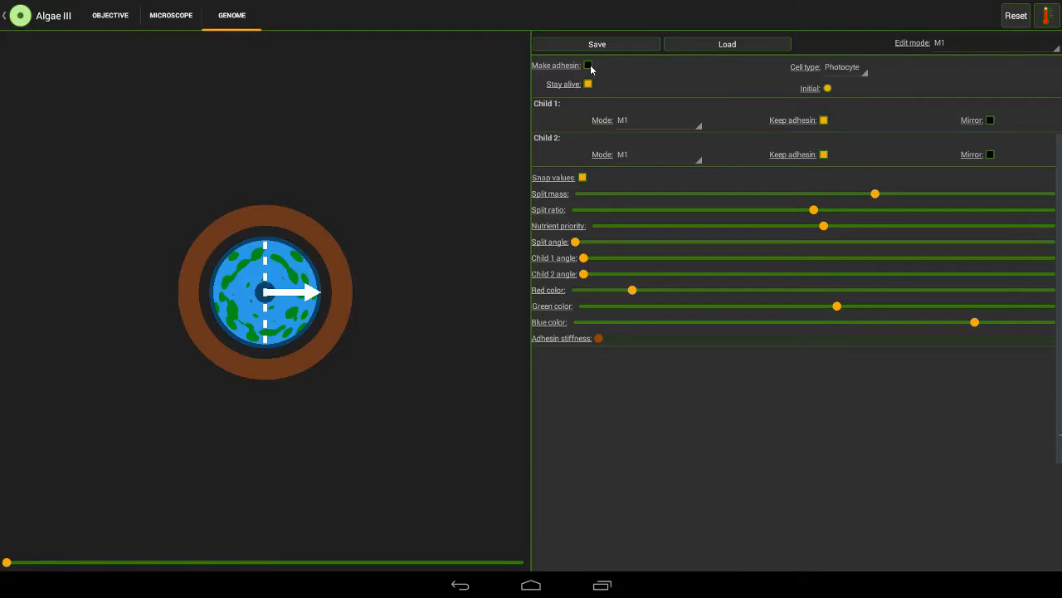
{"action": "left_click", "coordinate": [171, 15]}
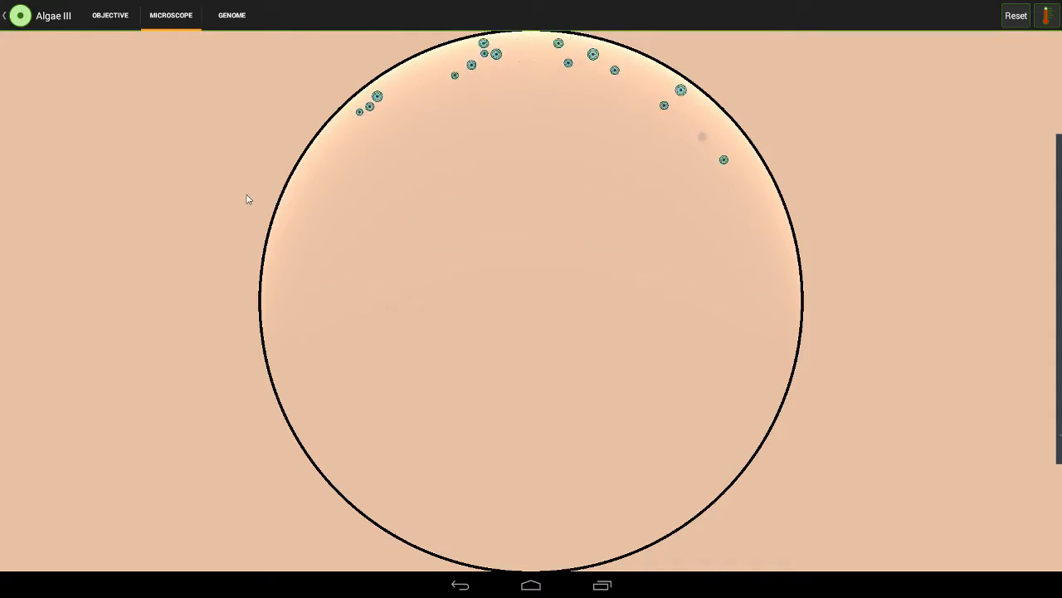
Reset the culture to regrow the chains, then check the 74-cell count on the Objective screen.
{"action": "left_click", "coordinate": [1016, 15]}
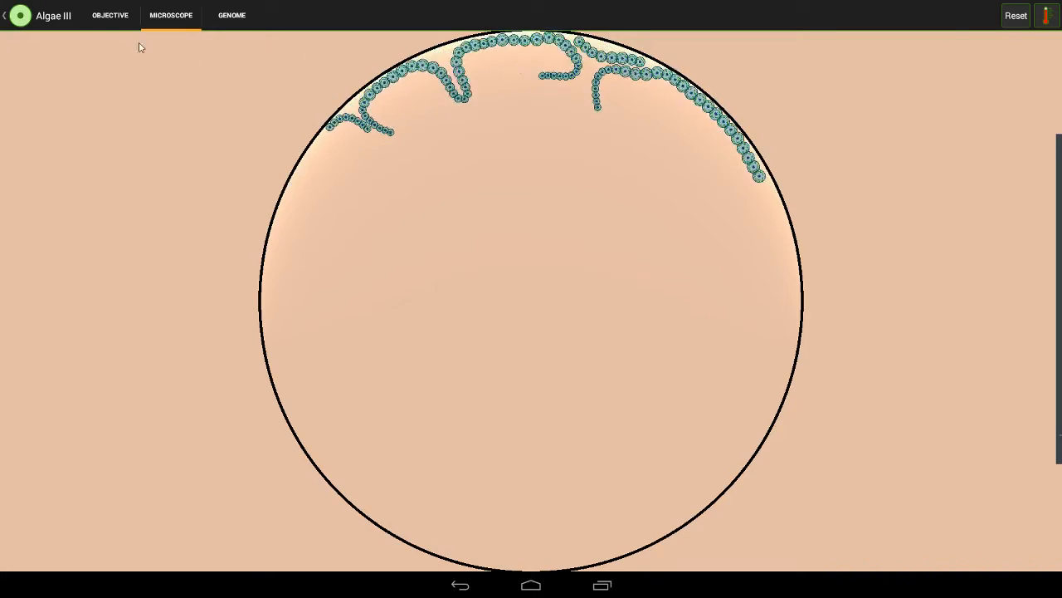
{"action": "left_click", "coordinate": [111, 15]}
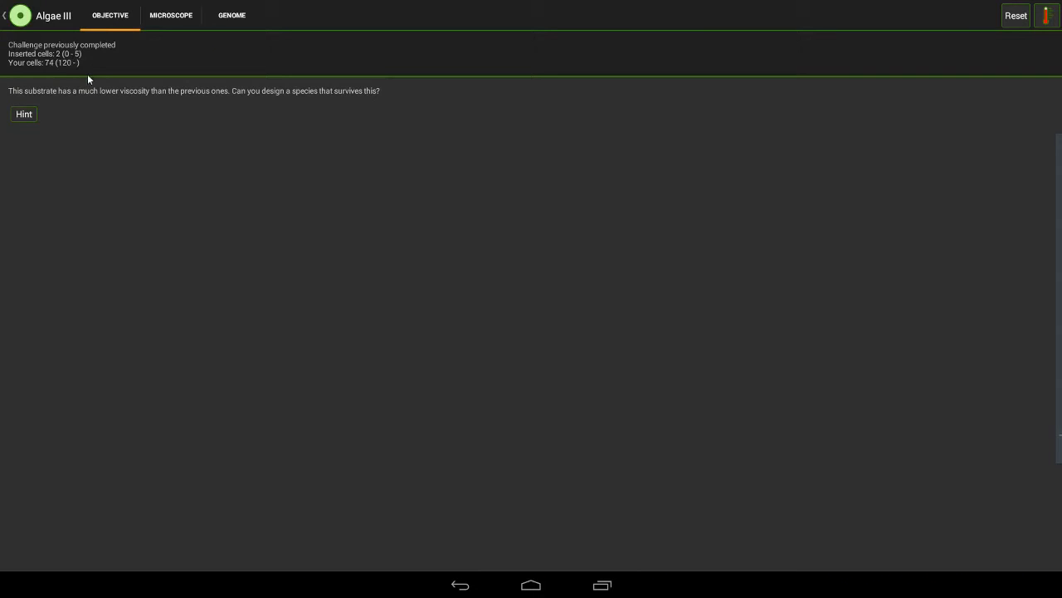